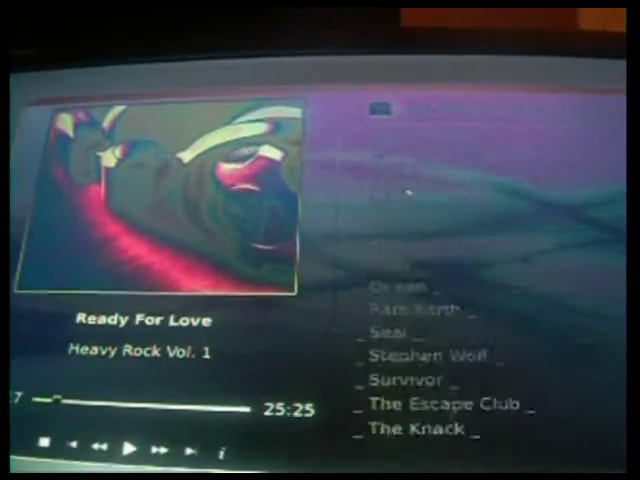
{"action": "scroll", "coordinate": [410, 190], "scroll_direction": "down", "scroll_amount": 5}
{"action": "scroll", "coordinate": [409, 197], "scroll_direction": "down", "scroll_amount": 4}
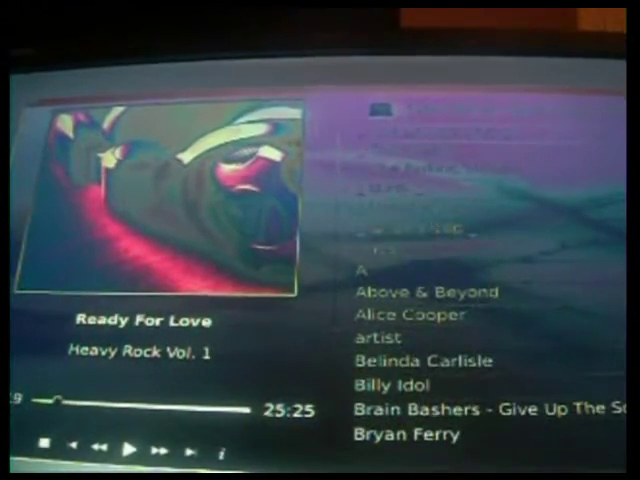
{"action": "scroll", "coordinate": [408, 170], "scroll_direction": "up", "scroll_amount": 5}
{"action": "scroll", "coordinate": [408, 170], "scroll_direction": "up", "scroll_amount": 5}
{"action": "scroll", "coordinate": [408, 165], "scroll_direction": "up", "scroll_amount": 5}
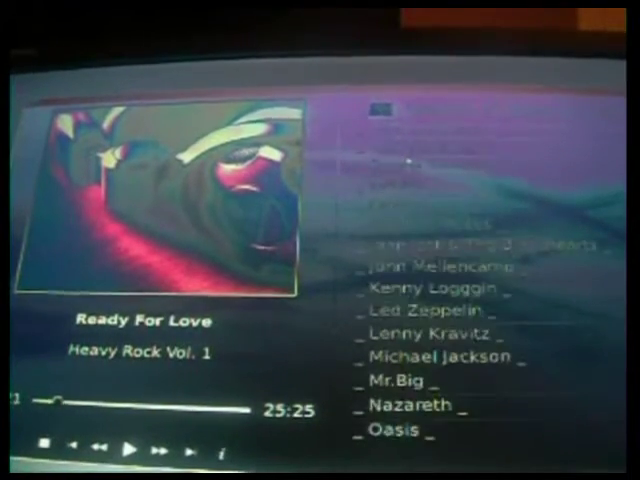
{"action": "scroll", "coordinate": [408, 160], "scroll_direction": "up", "scroll_amount": 5}
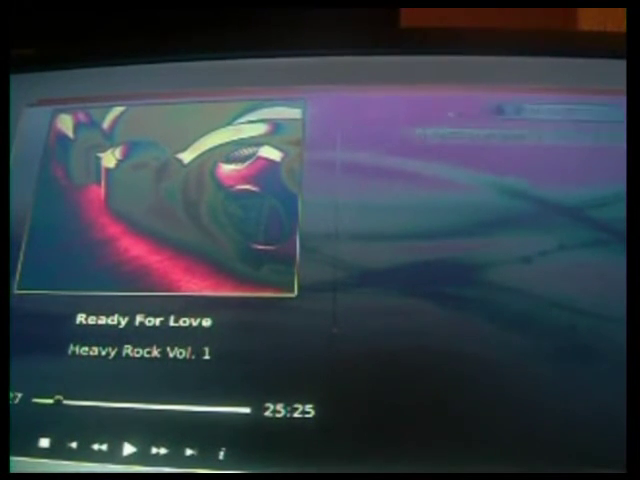
Bring the Artists list back into view while the song keeps playing.
{"action": "key", "text": "Up"}
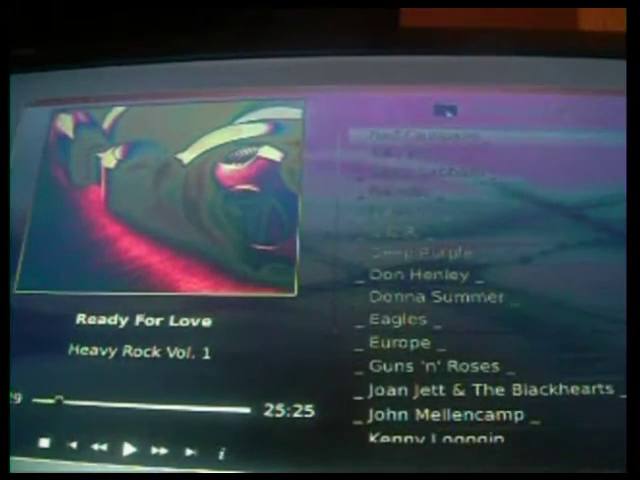
{"action": "scroll", "coordinate": [433, 343], "scroll_direction": "down", "scroll_amount": 5}
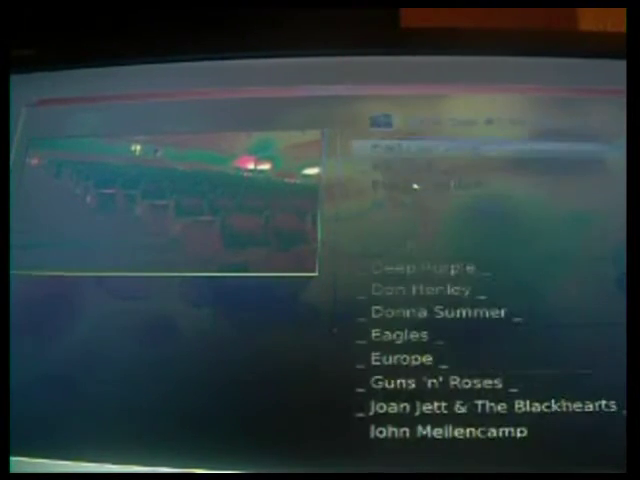
{"action": "scroll", "coordinate": [427, 181], "scroll_direction": "down", "scroll_amount": 4}
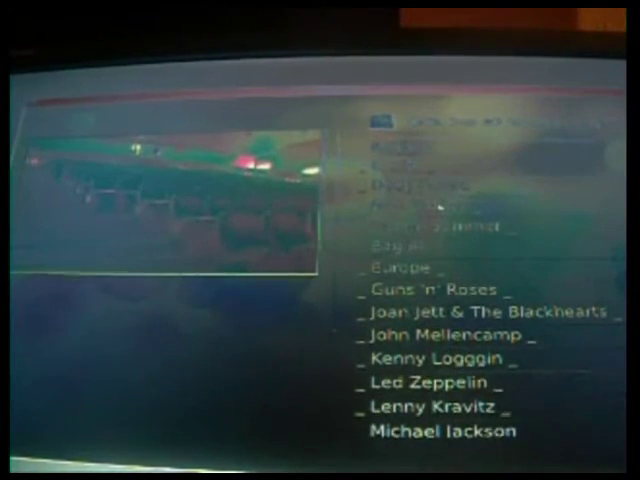